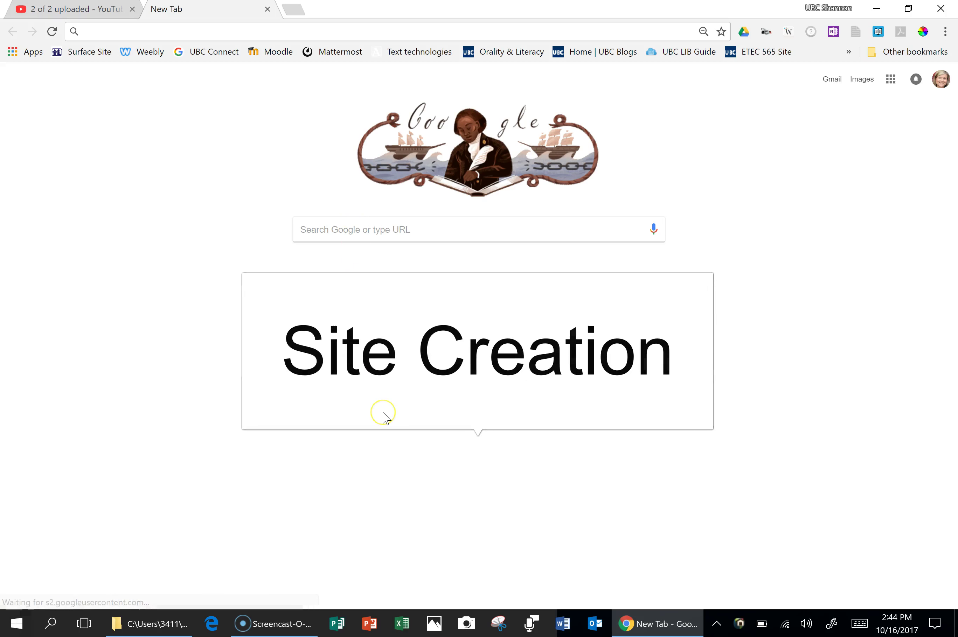
Load the sd72 district website and open MyHub to list your classes and groups.
{"action": "type", "text": "sd"}
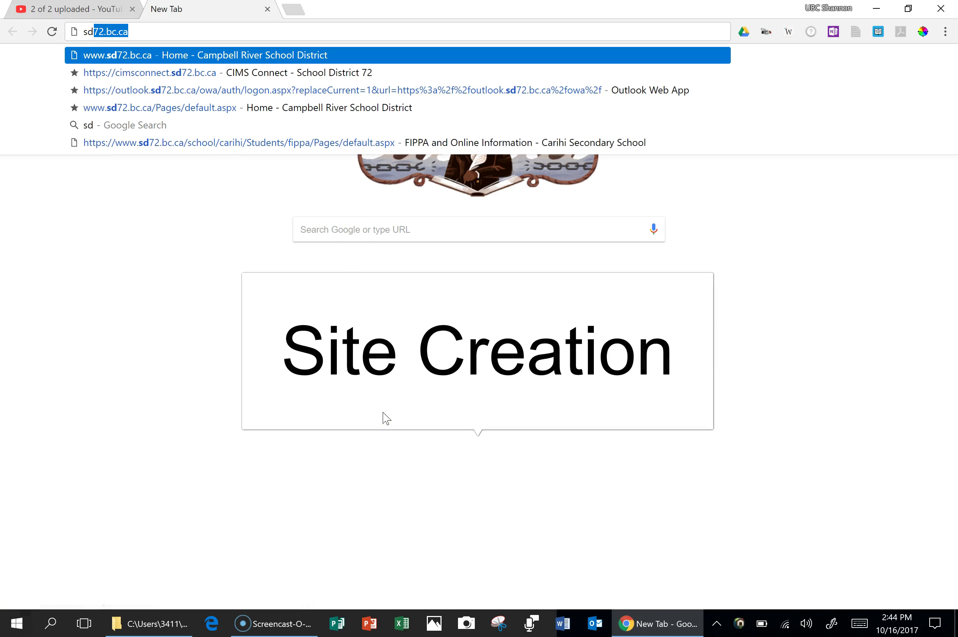
{"action": "type", "text": "72"}
{"action": "key", "text": "Return"}
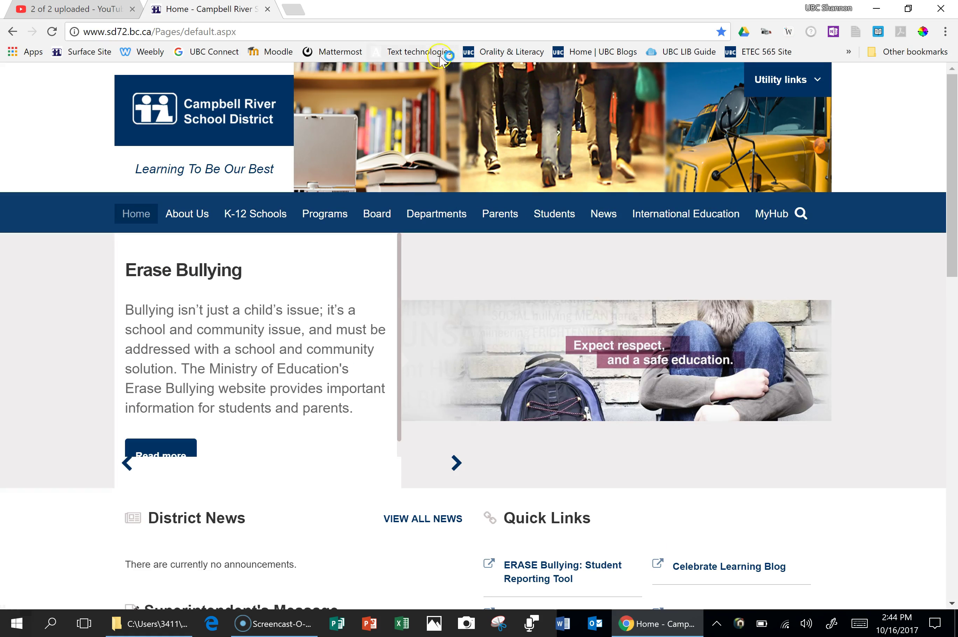
{"action": "left_click", "coordinate": [428, 52]}
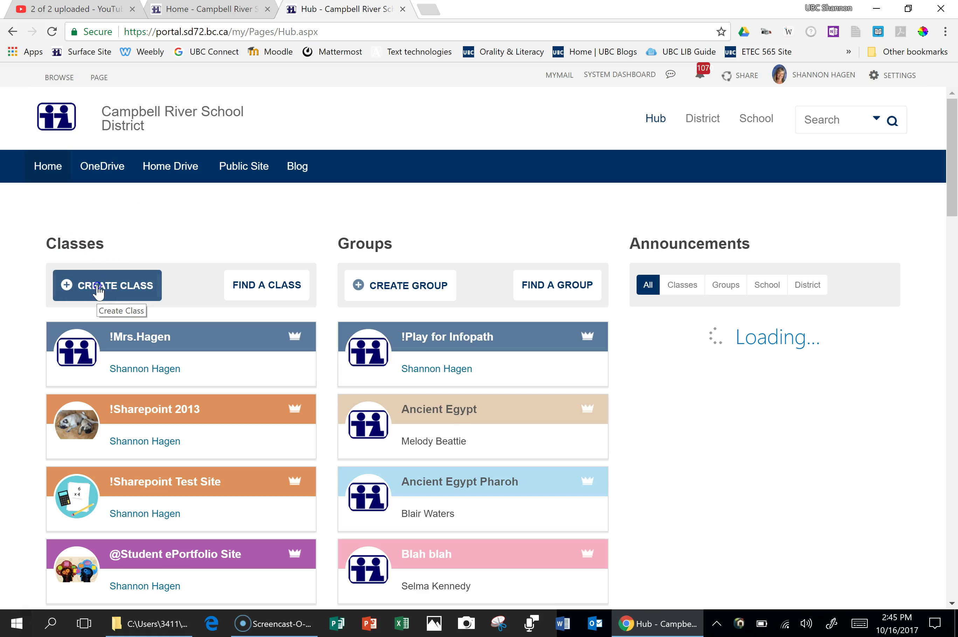
Create a new class site titled 'Haggy's Site'.
{"action": "left_click", "coordinate": [98, 290]}
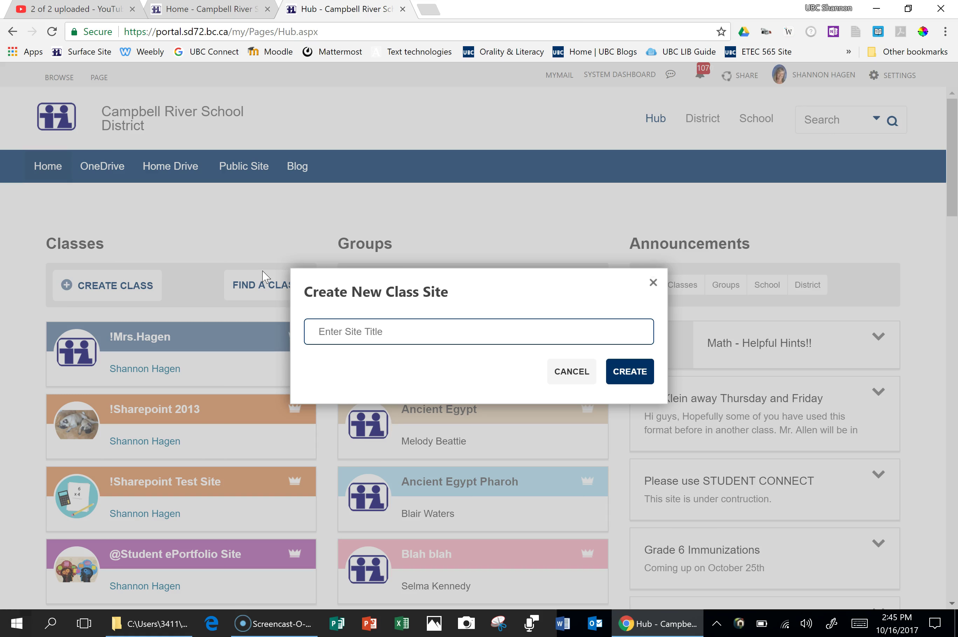
{"action": "type", "text": "Haggy's Site"}
{"action": "left_click", "coordinate": [626, 373]}
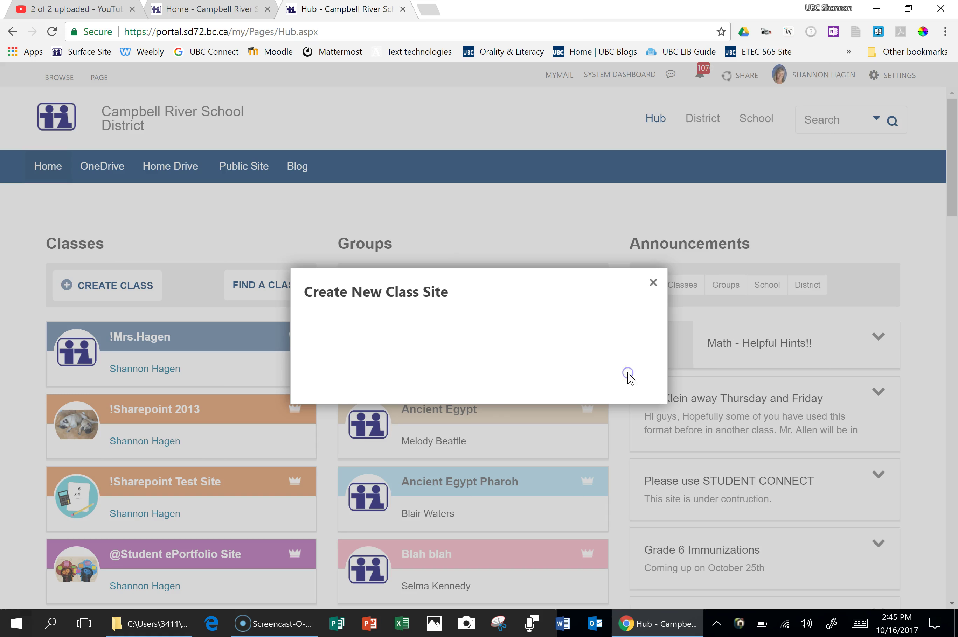
Let site creation finish and scroll the Setup page down to the Theme options.
{"action": "left_click", "coordinate": [633, 367]}
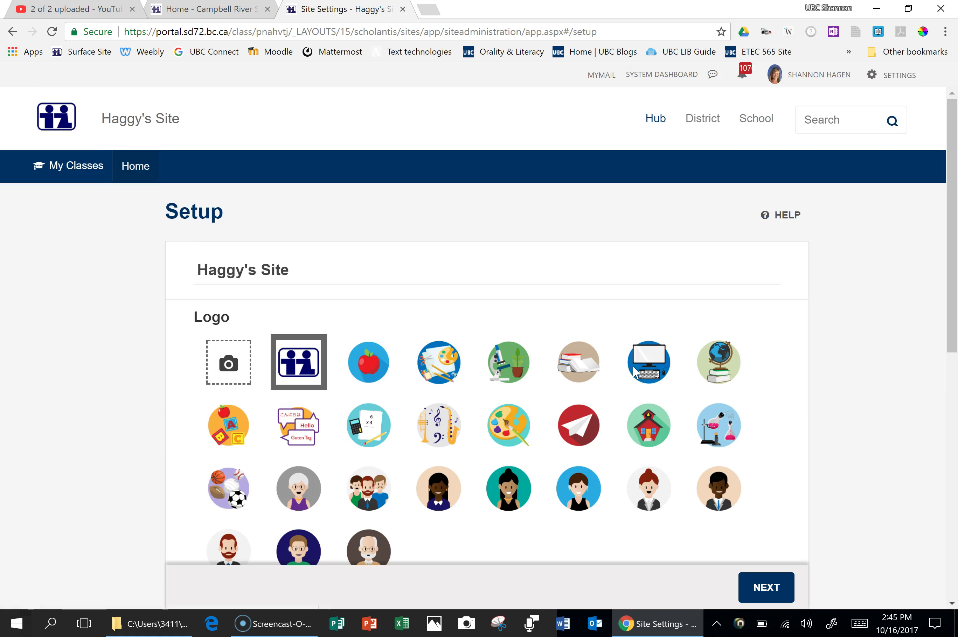
{"action": "scroll", "coordinate": [567, 406], "scroll_direction": "down", "scroll_amount": 3}
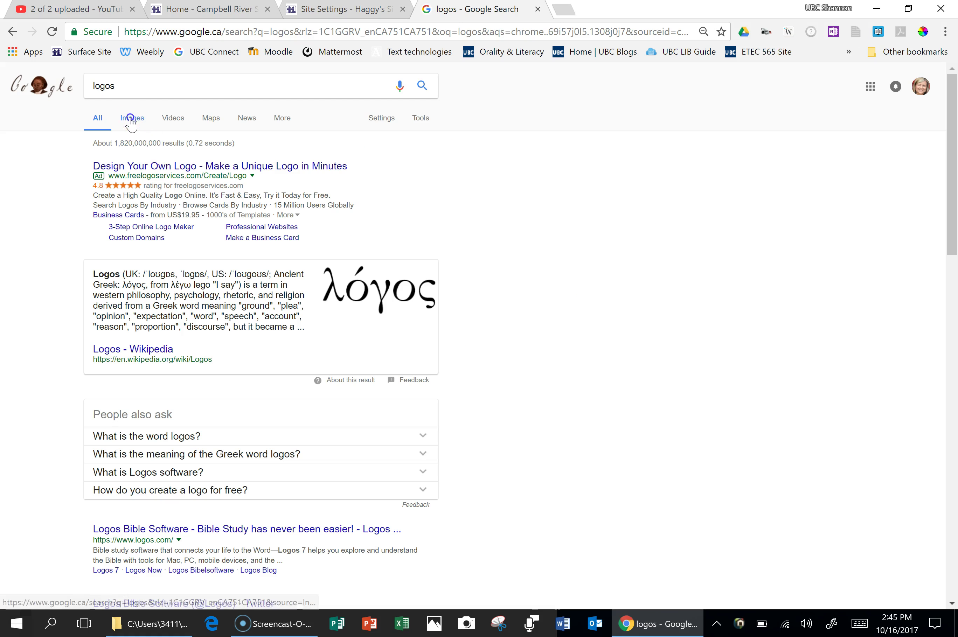
Save the Snapchat logo from Google Images as new-snapchat-logo-2013.png, then return to setup.
{"action": "left_click", "coordinate": [130, 119]}
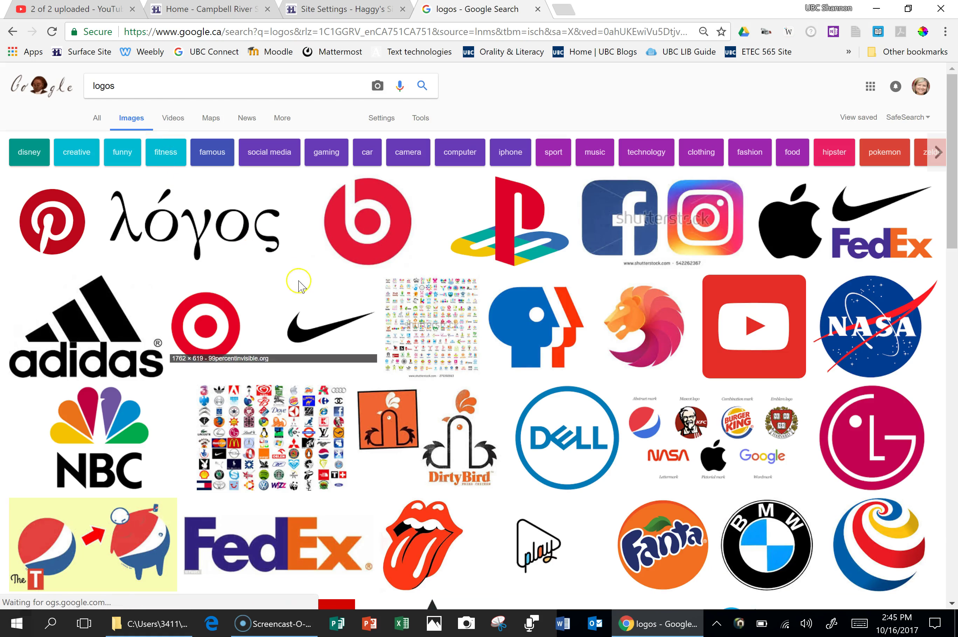
{"action": "scroll", "coordinate": [510, 445], "scroll_direction": "down", "scroll_amount": 5}
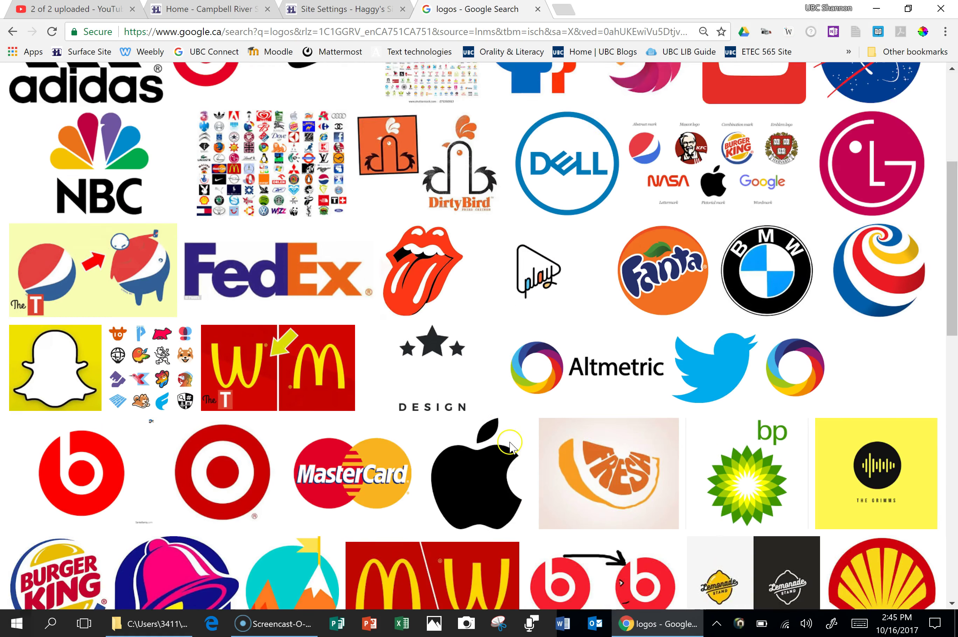
{"action": "scroll", "coordinate": [510, 444], "scroll_direction": "down", "scroll_amount": 2}
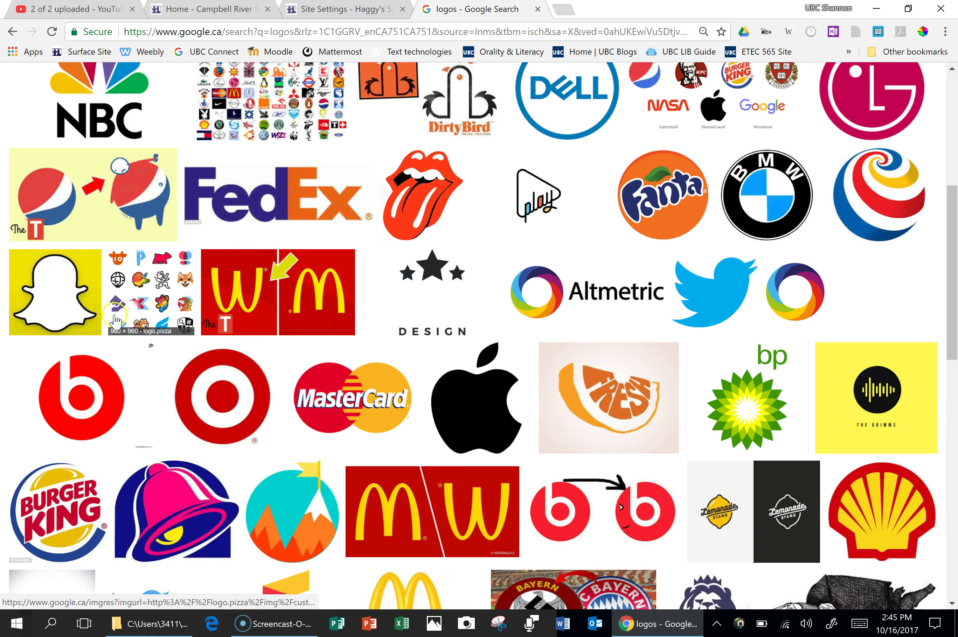
{"action": "left_click", "coordinate": [60, 276]}
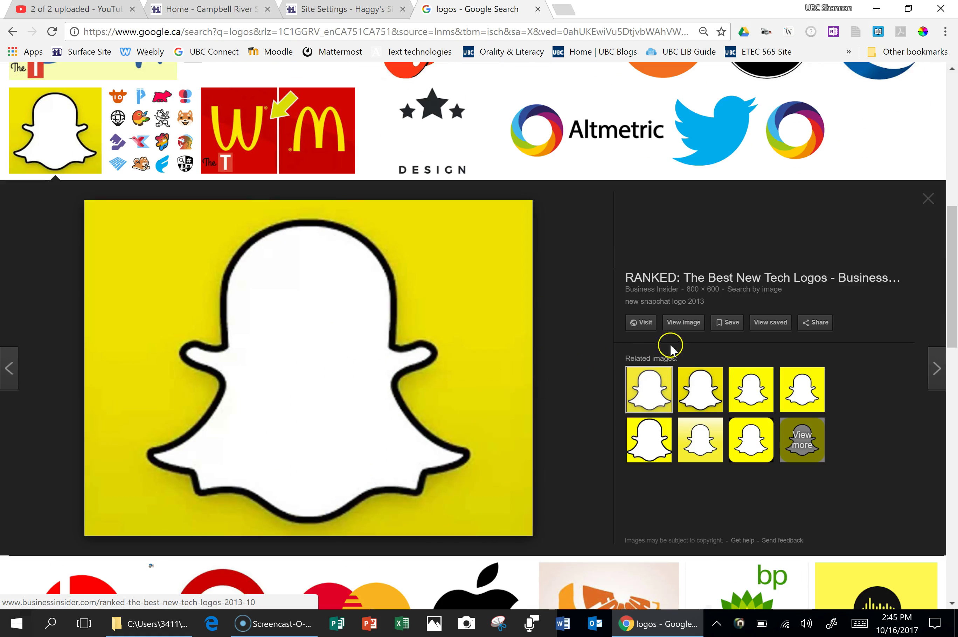
{"action": "right_click", "coordinate": [359, 341]}
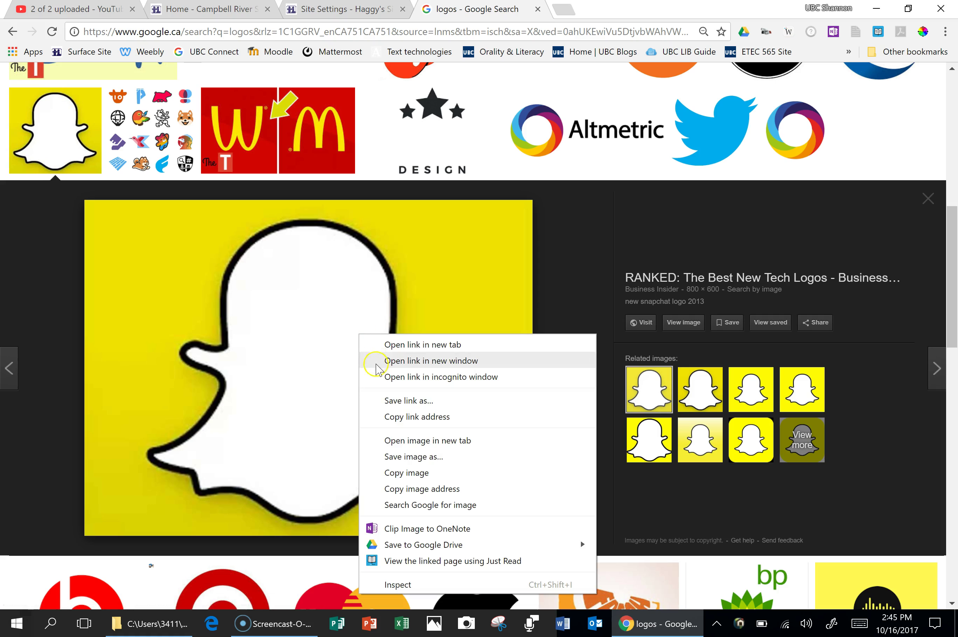
{"action": "left_click", "coordinate": [395, 456]}
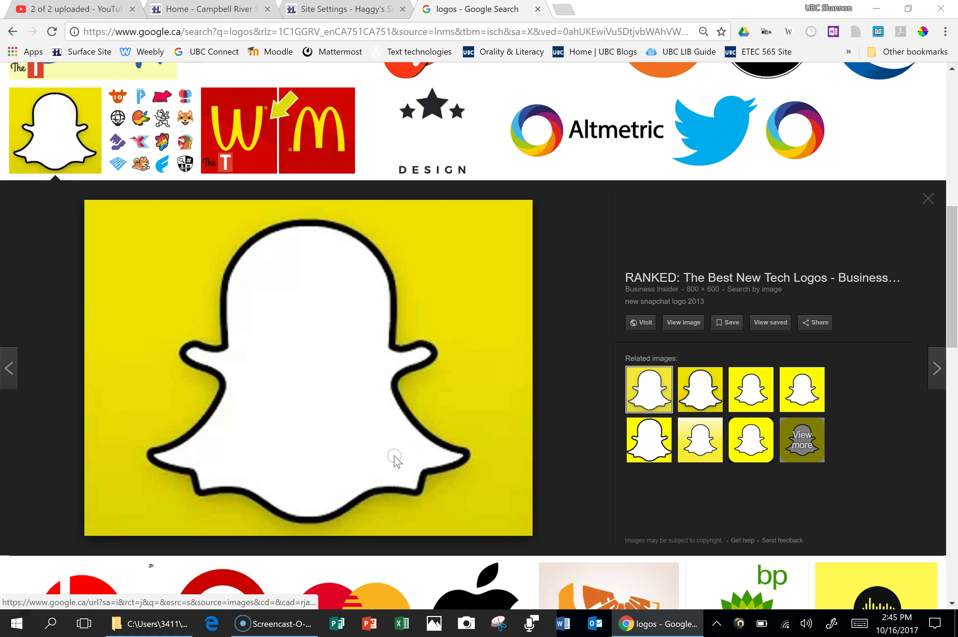
{"action": "left_click", "coordinate": [327, 293]}
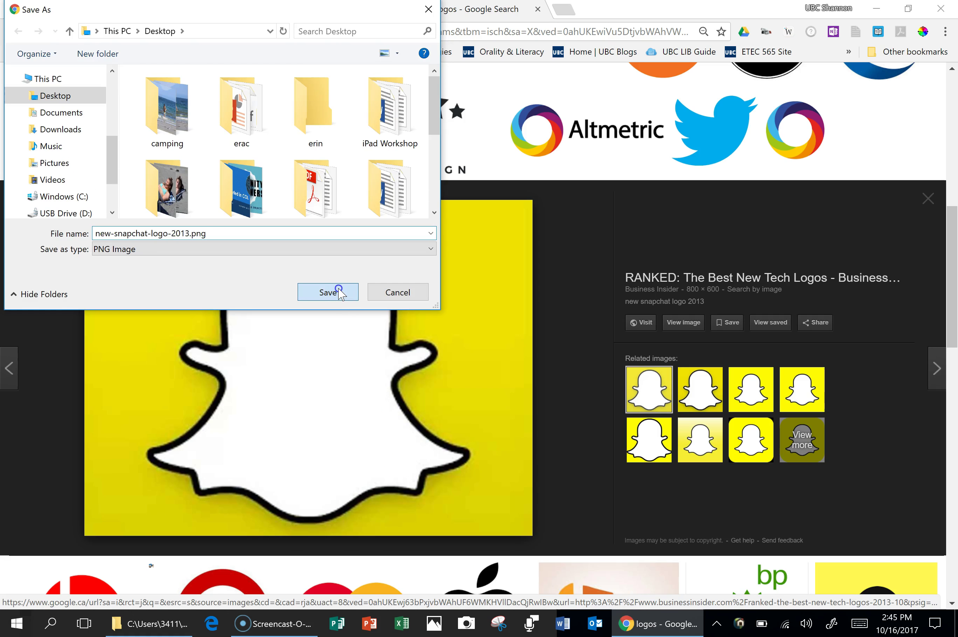
{"action": "left_click", "coordinate": [345, 11]}
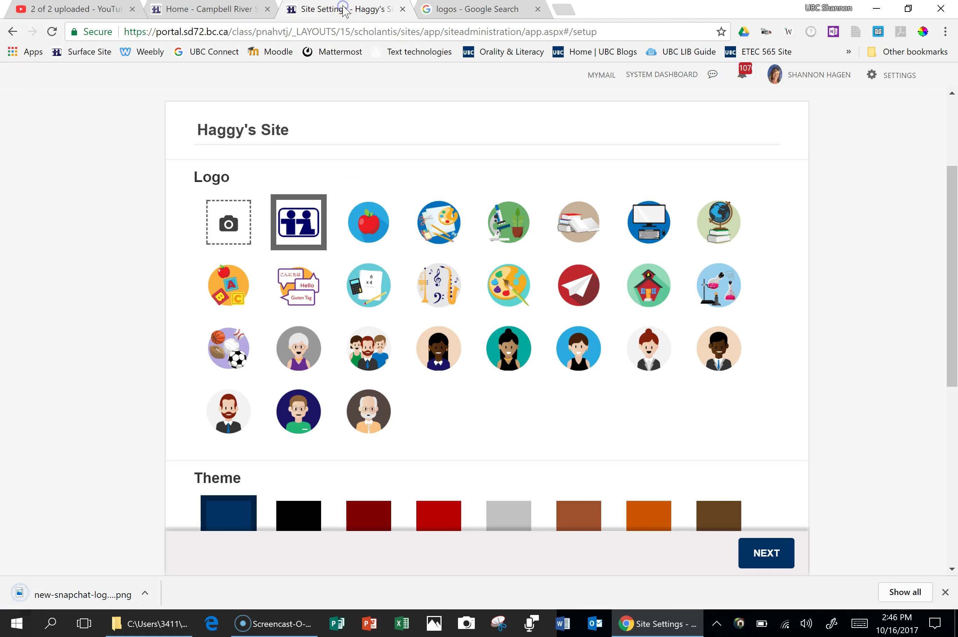
Upload new-snapchat-logo-2013.png as the site logo.
{"action": "left_click", "coordinate": [232, 225]}
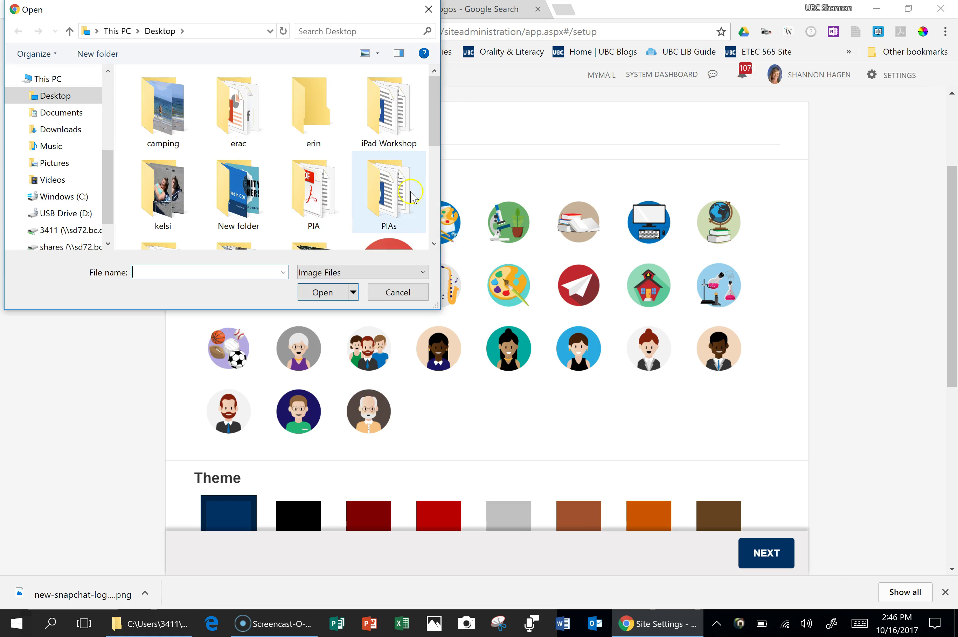
{"action": "left_click_drag", "start_coordinate": [438, 105], "coordinate": [437, 169]}
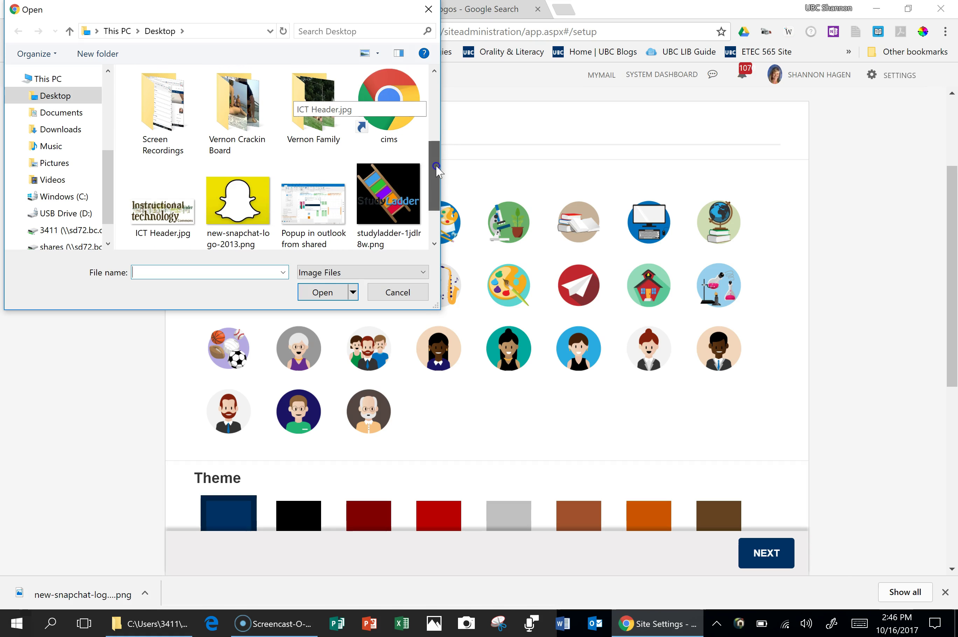
{"action": "left_click", "coordinate": [238, 190]}
{"action": "left_click", "coordinate": [316, 291]}
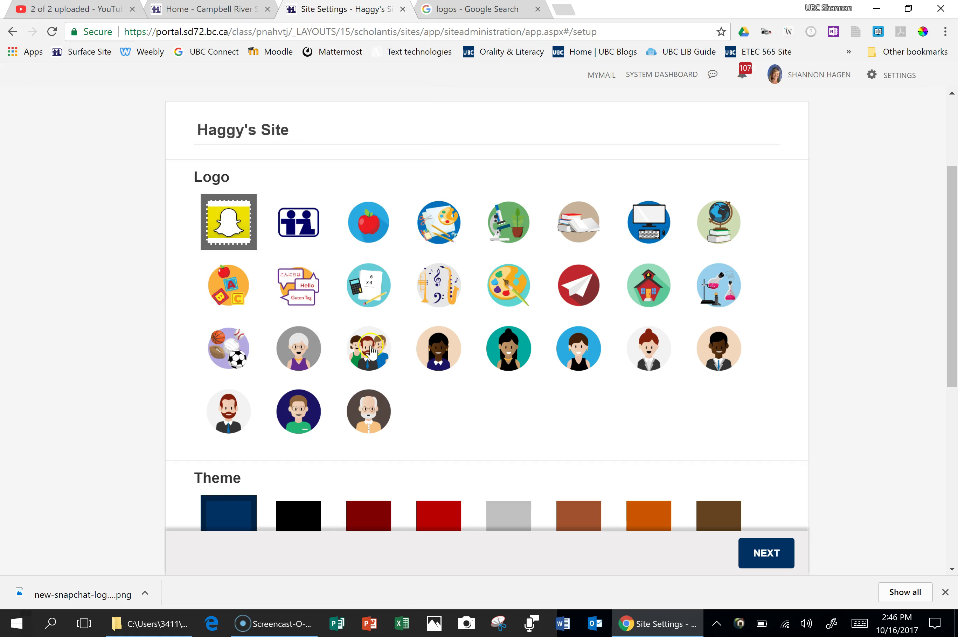
Choose the light yellow site theme and continue to the Features step.
{"action": "scroll", "coordinate": [581, 346], "scroll_direction": "down", "scroll_amount": 3}
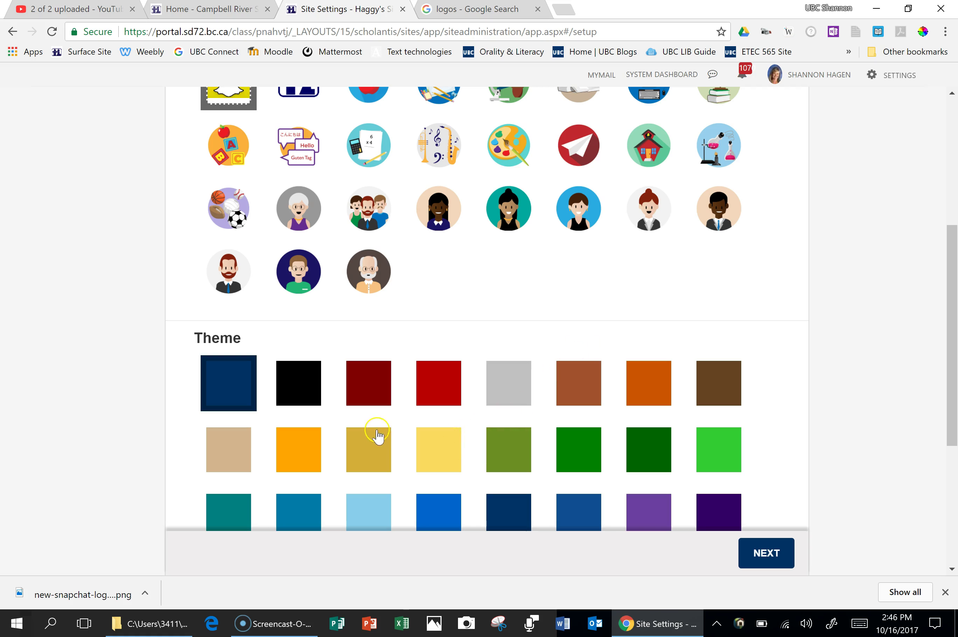
{"action": "scroll", "coordinate": [377, 436], "scroll_direction": "up", "scroll_amount": 2}
{"action": "left_click", "coordinate": [448, 510]}
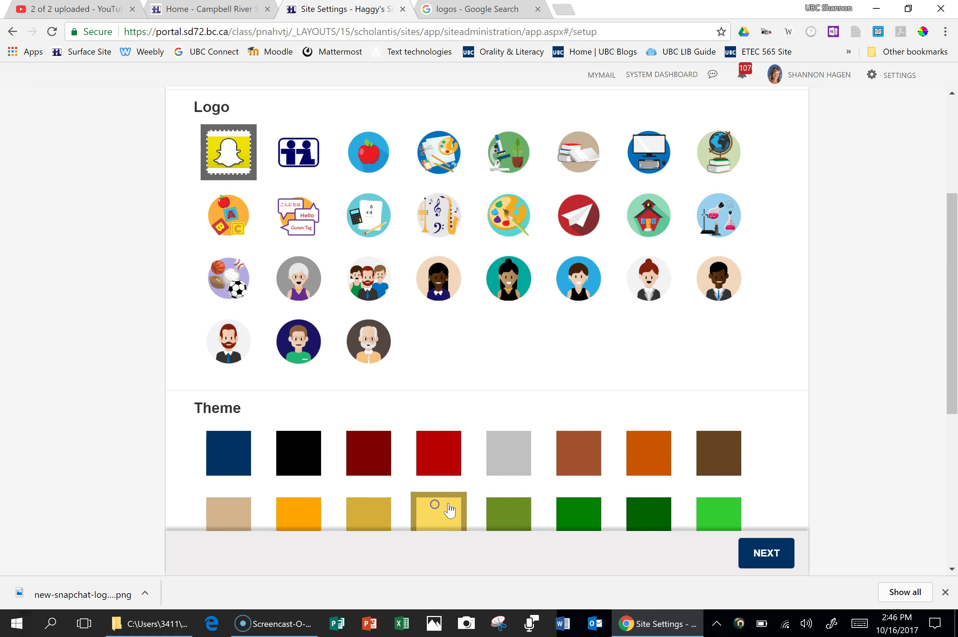
{"action": "scroll", "coordinate": [571, 379], "scroll_direction": "down", "scroll_amount": 6}
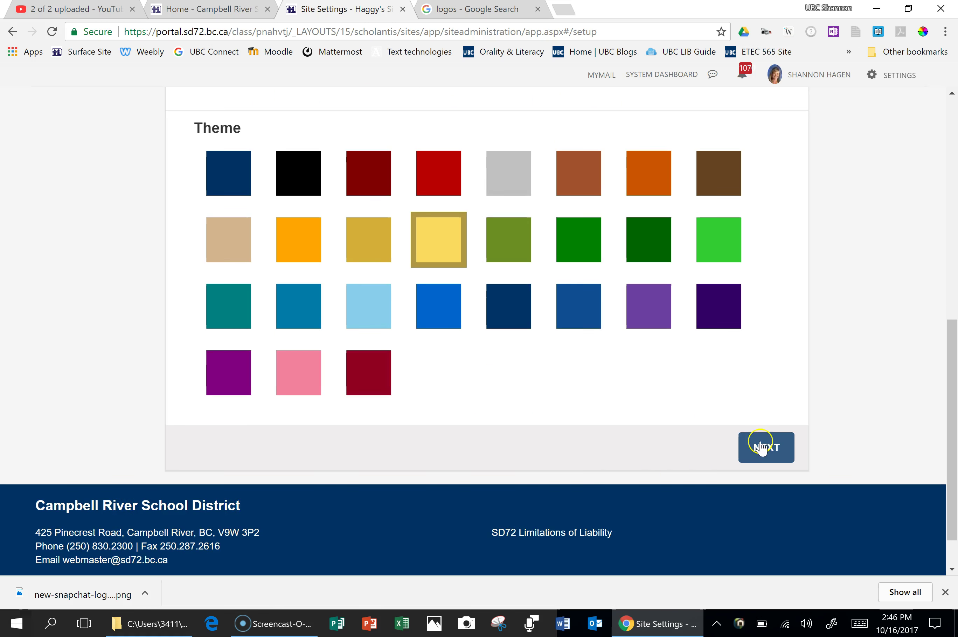
{"action": "left_click", "coordinate": [760, 447]}
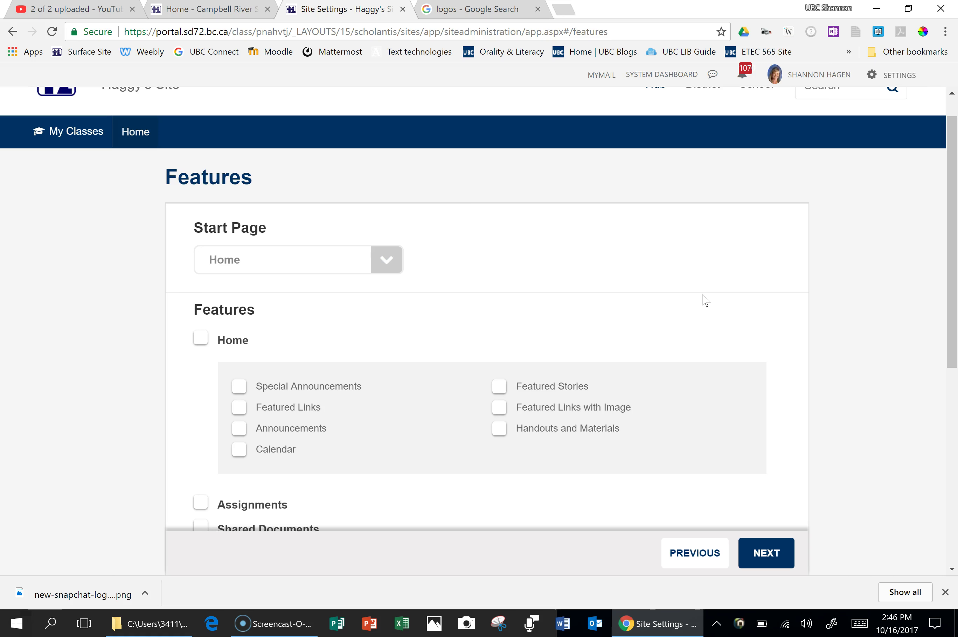
Enable the Assignments, Student List with Student Blogs, and Portfolio features.
{"action": "scroll", "coordinate": [705, 300], "scroll_direction": "down", "scroll_amount": 2}
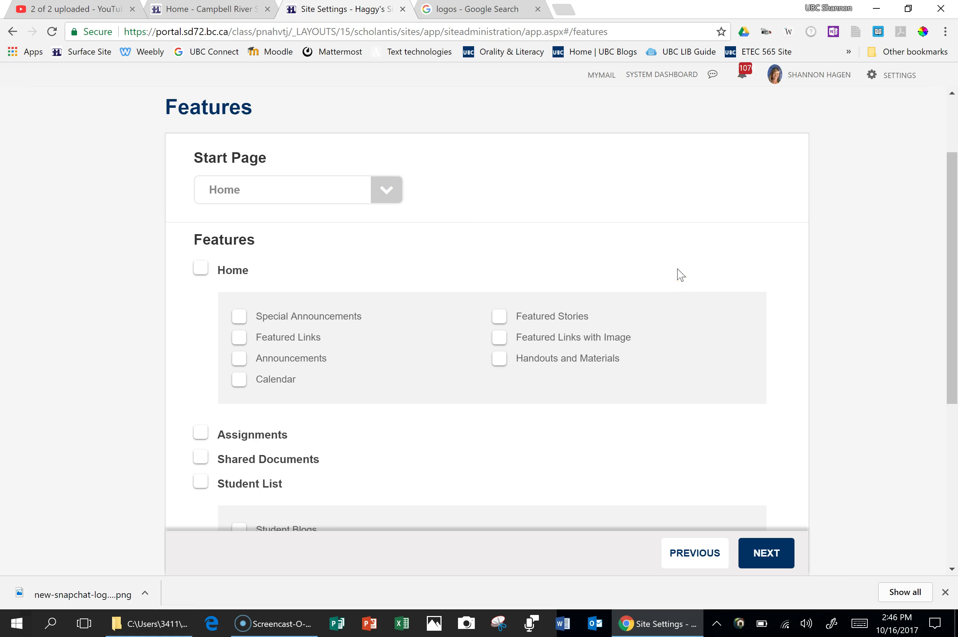
{"action": "scroll", "coordinate": [532, 258], "scroll_direction": "down", "scroll_amount": 2}
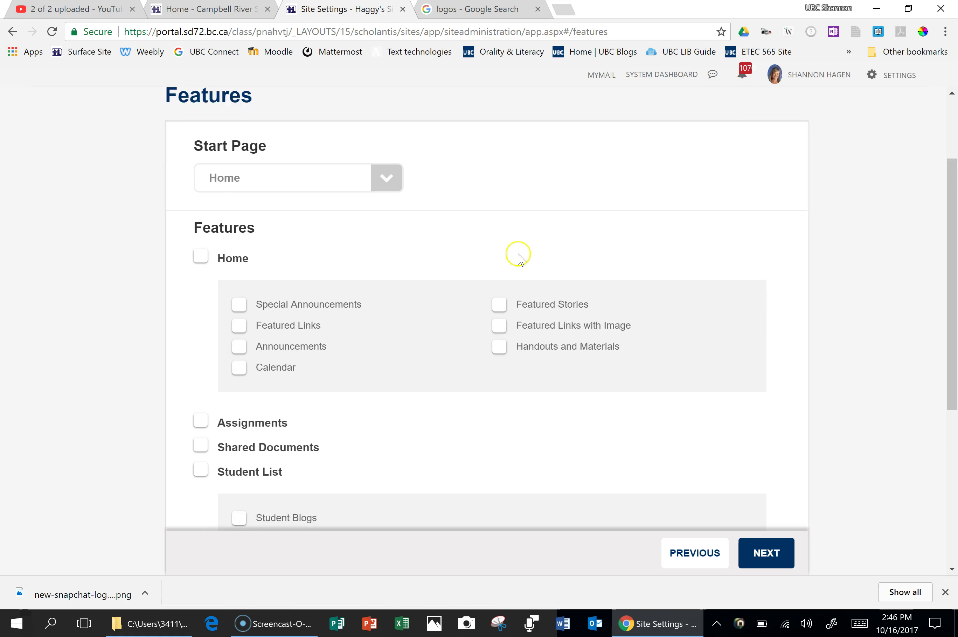
{"action": "left_click", "coordinate": [199, 362]}
{"action": "scroll", "coordinate": [330, 313], "scroll_direction": "down", "scroll_amount": 2}
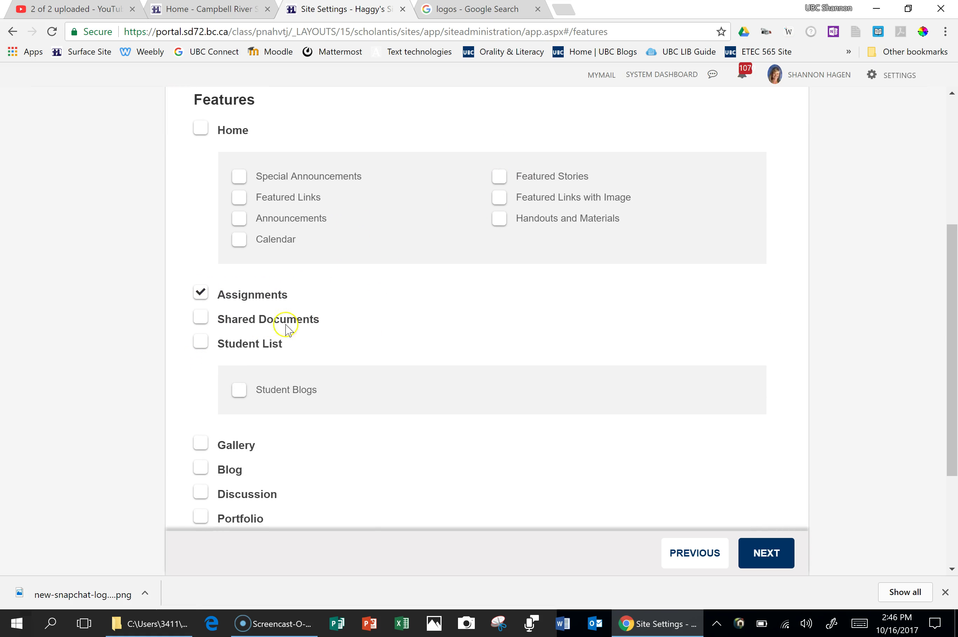
{"action": "left_click", "coordinate": [198, 349]}
{"action": "scroll", "coordinate": [492, 323], "scroll_direction": "down", "scroll_amount": 2}
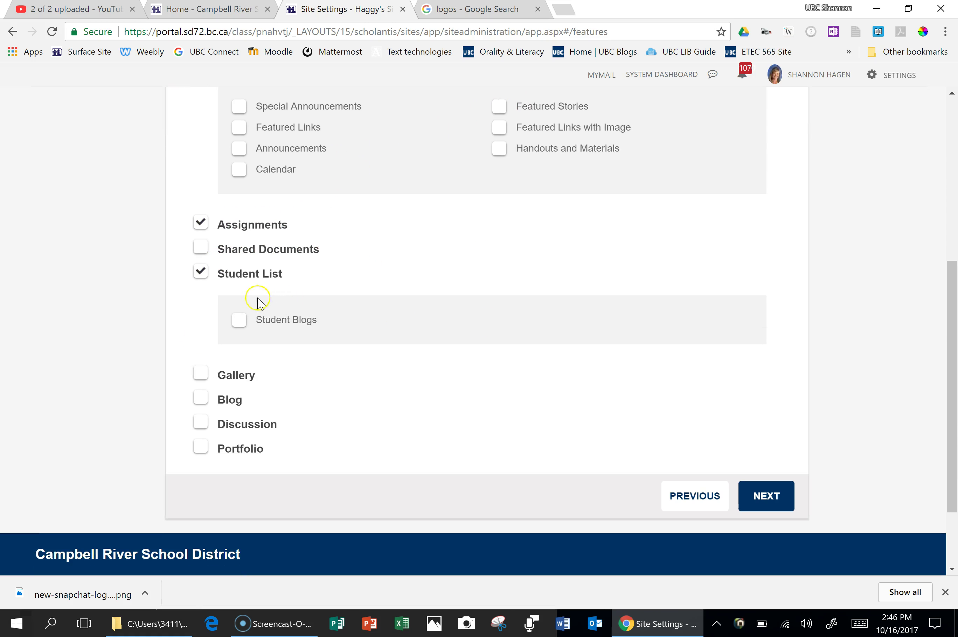
{"action": "left_click", "coordinate": [240, 323]}
{"action": "scroll", "coordinate": [413, 320], "scroll_direction": "down", "scroll_amount": 2}
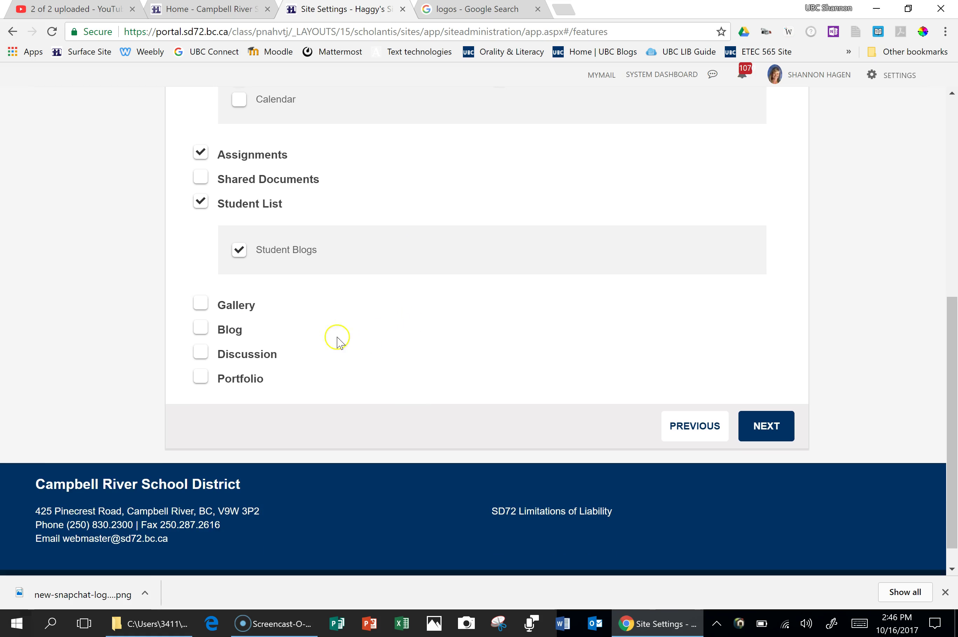
{"action": "left_click", "coordinate": [202, 376]}
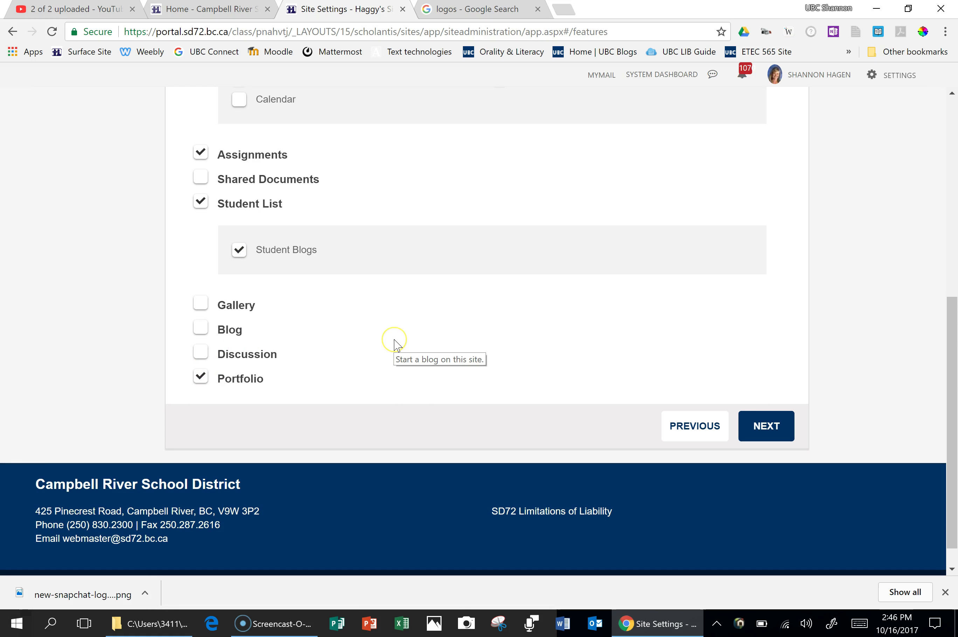
Add Featured Links with Image and Featured Stories to the Home feature.
{"action": "scroll", "coordinate": [395, 345], "scroll_direction": "up", "scroll_amount": 6}
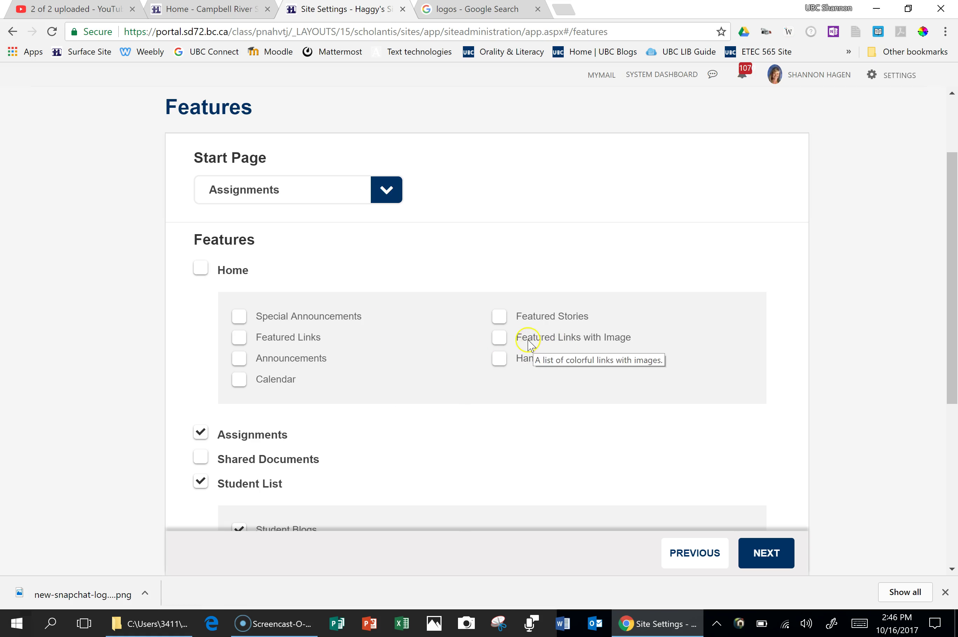
{"action": "left_click", "coordinate": [499, 337]}
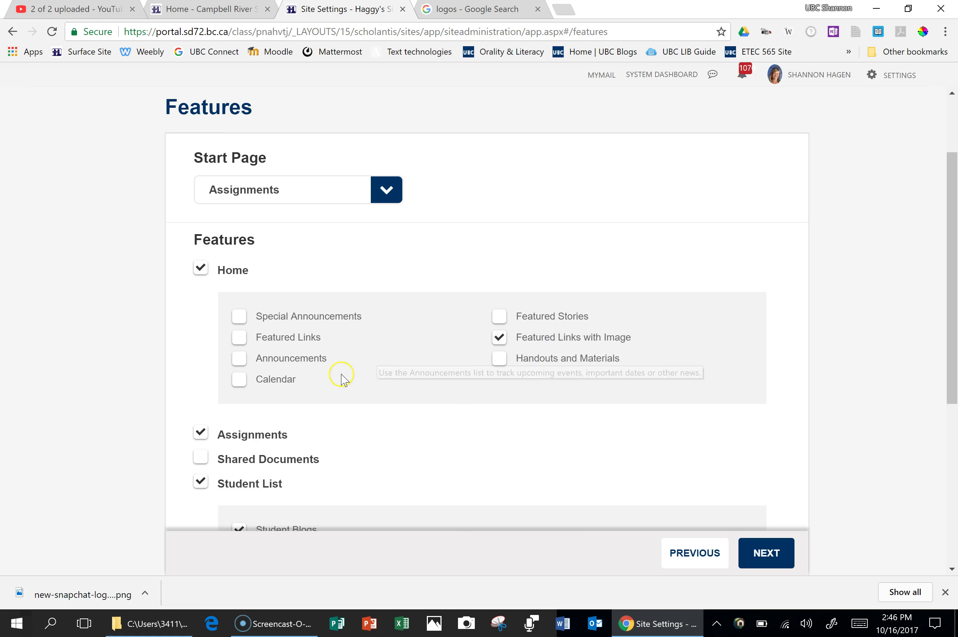
{"action": "left_click", "coordinate": [497, 317]}
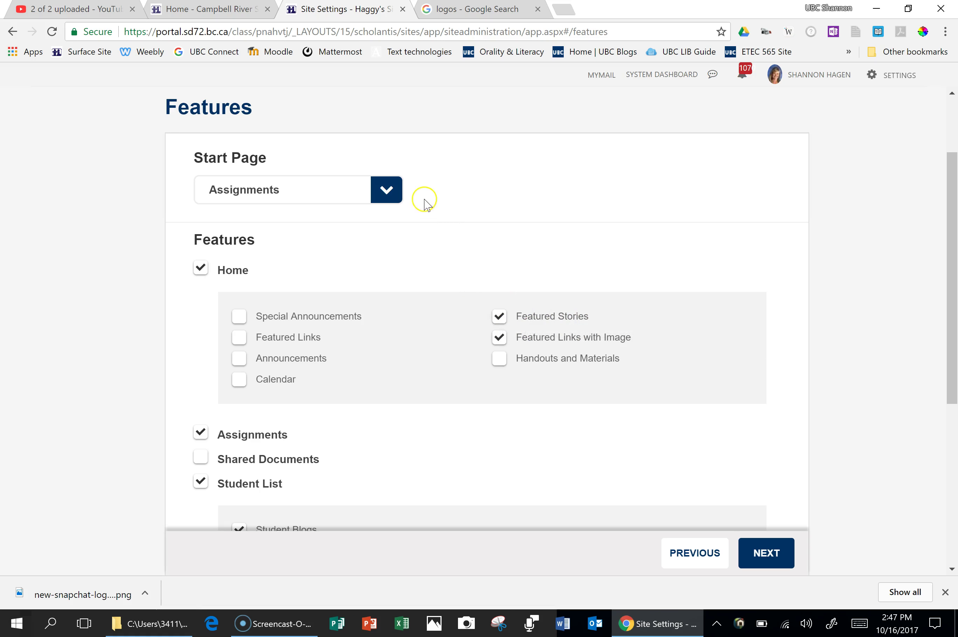
{"action": "left_click", "coordinate": [389, 191]}
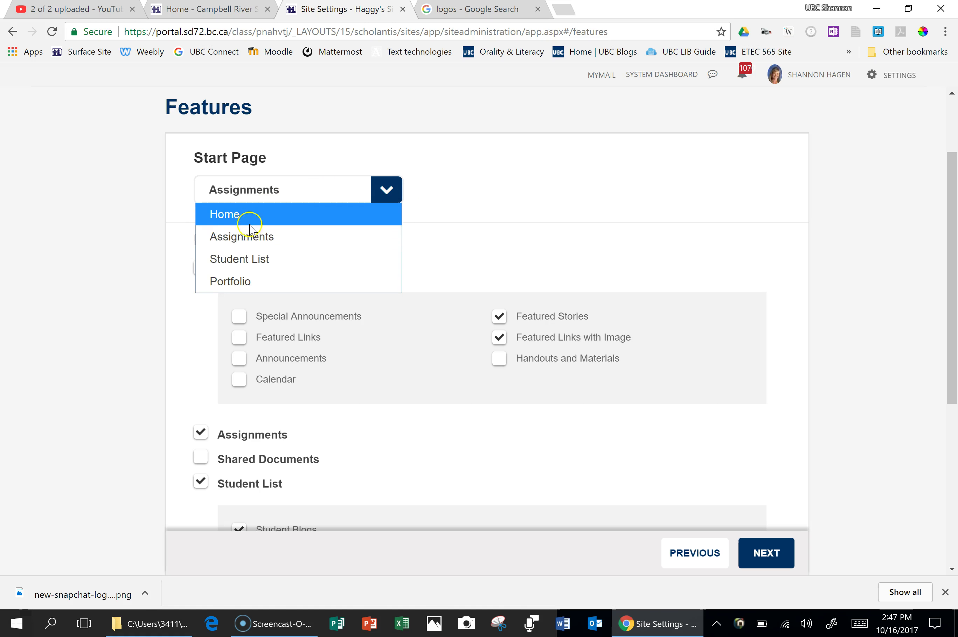
Enable the Blog feature for the site.
{"action": "left_click", "coordinate": [429, 264]}
{"action": "scroll", "coordinate": [371, 391], "scroll_direction": "down", "scroll_amount": 5}
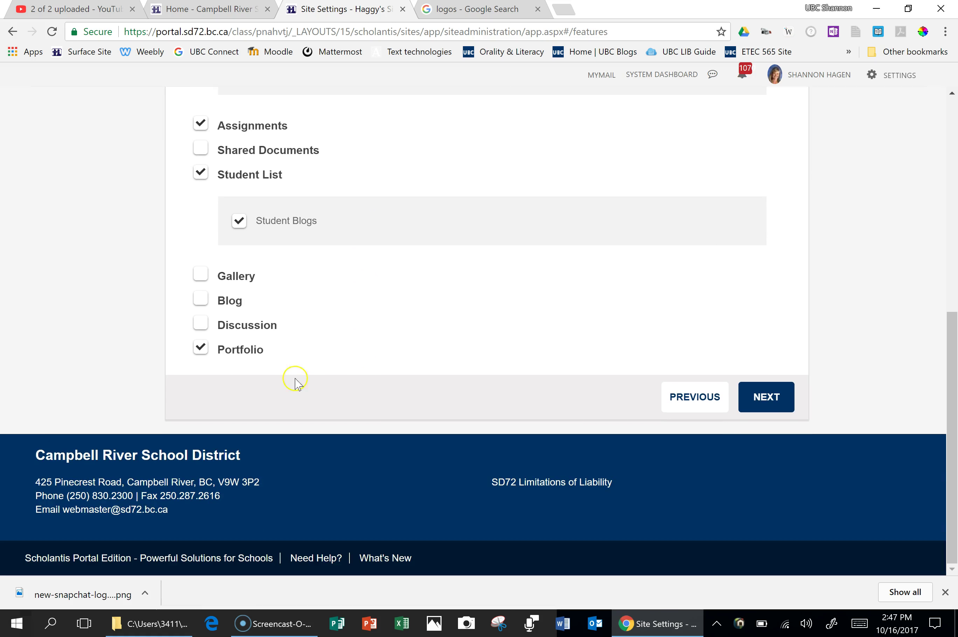
{"action": "left_click", "coordinate": [202, 300]}
{"action": "scroll", "coordinate": [295, 300], "scroll_direction": "up", "scroll_amount": 4}
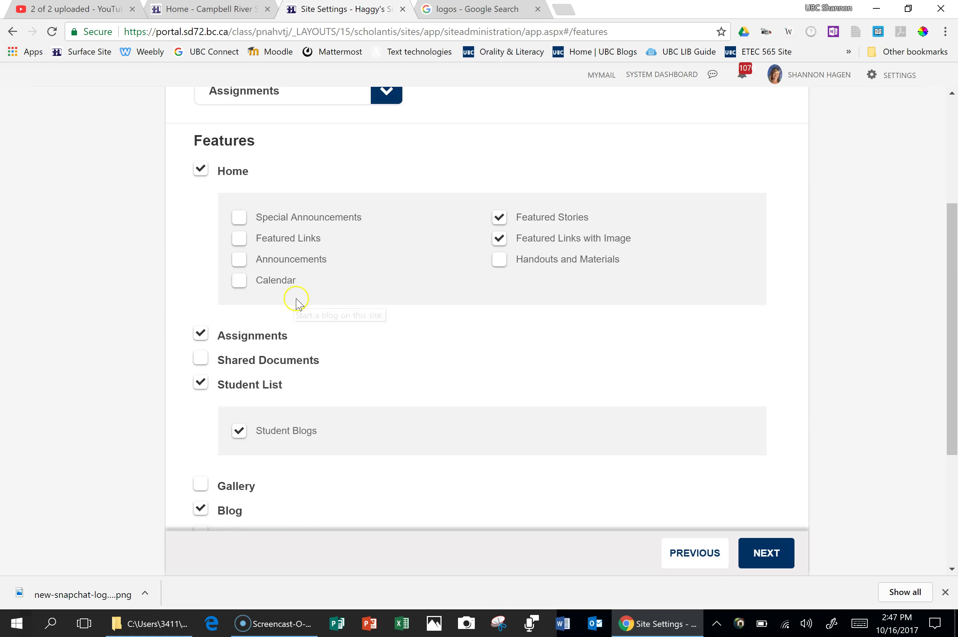
{"action": "scroll", "coordinate": [296, 303], "scroll_direction": "up", "scroll_amount": 5}
Set Blog as the site's start page and continue to Access.
{"action": "left_click", "coordinate": [353, 304]}
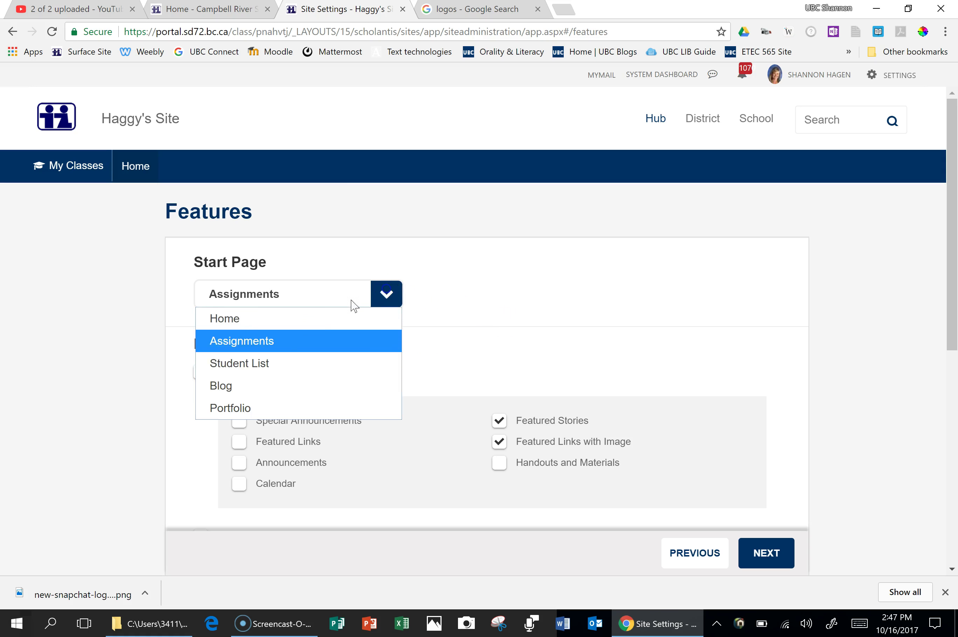
{"action": "left_click", "coordinate": [220, 386]}
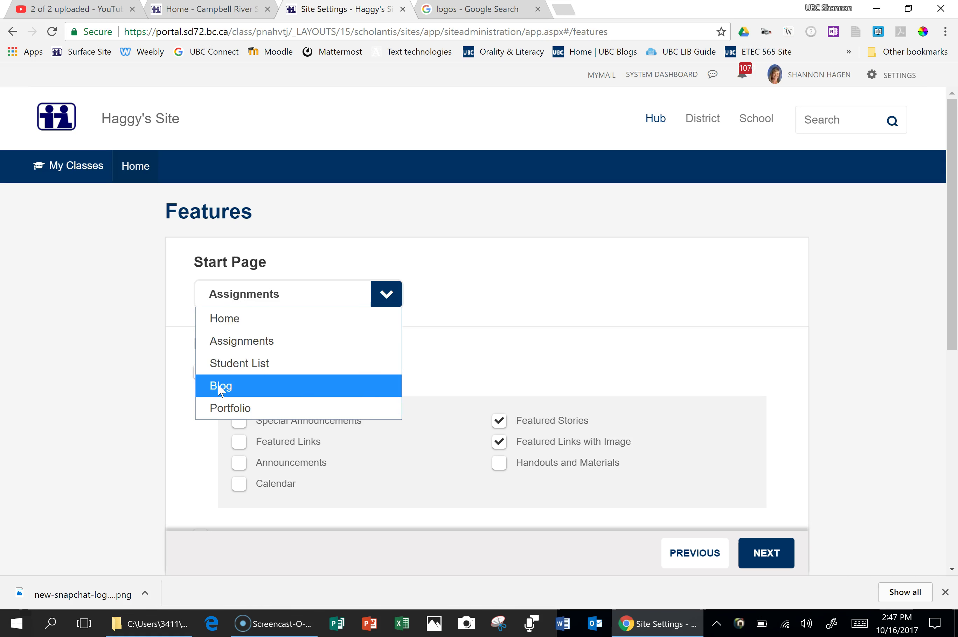
{"action": "left_click", "coordinate": [219, 386]}
{"action": "scroll", "coordinate": [597, 406], "scroll_direction": "down", "scroll_amount": 3}
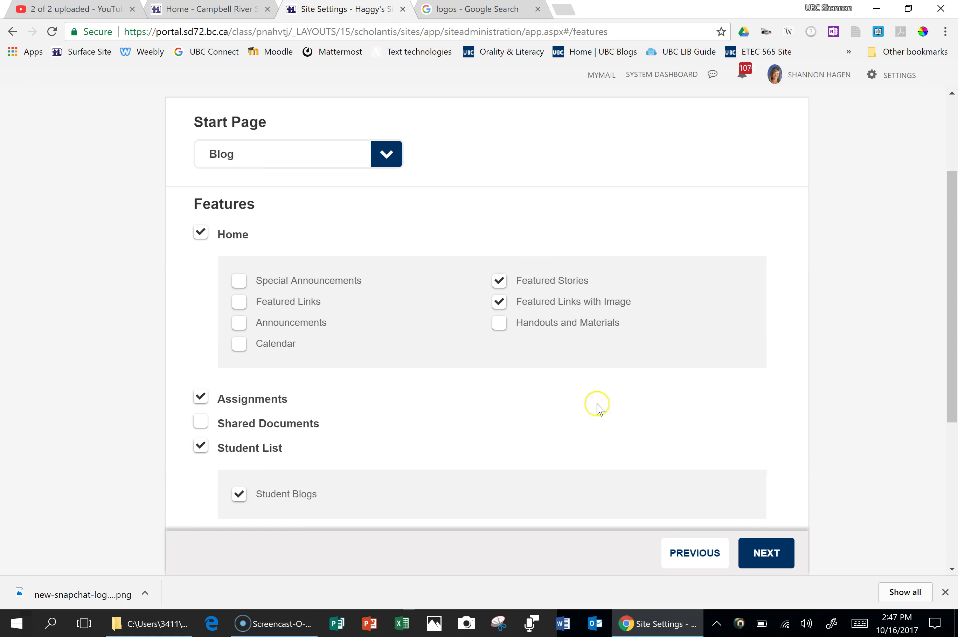
{"action": "left_click", "coordinate": [759, 556]}
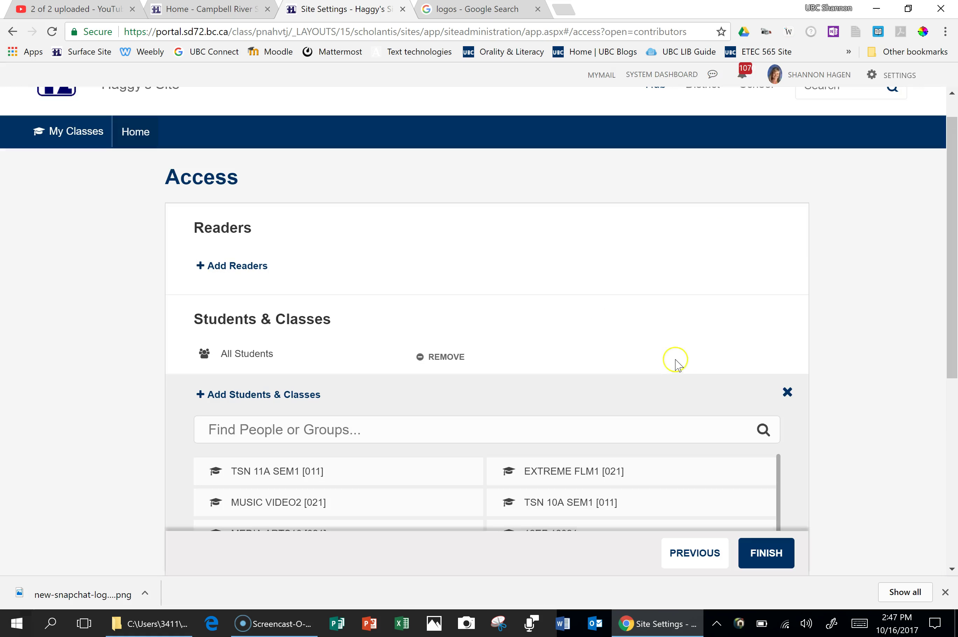
Scroll through the Access page's Readers, Students & Classes and Teachers sections.
{"action": "scroll", "coordinate": [546, 295], "scroll_direction": "down", "scroll_amount": 8}
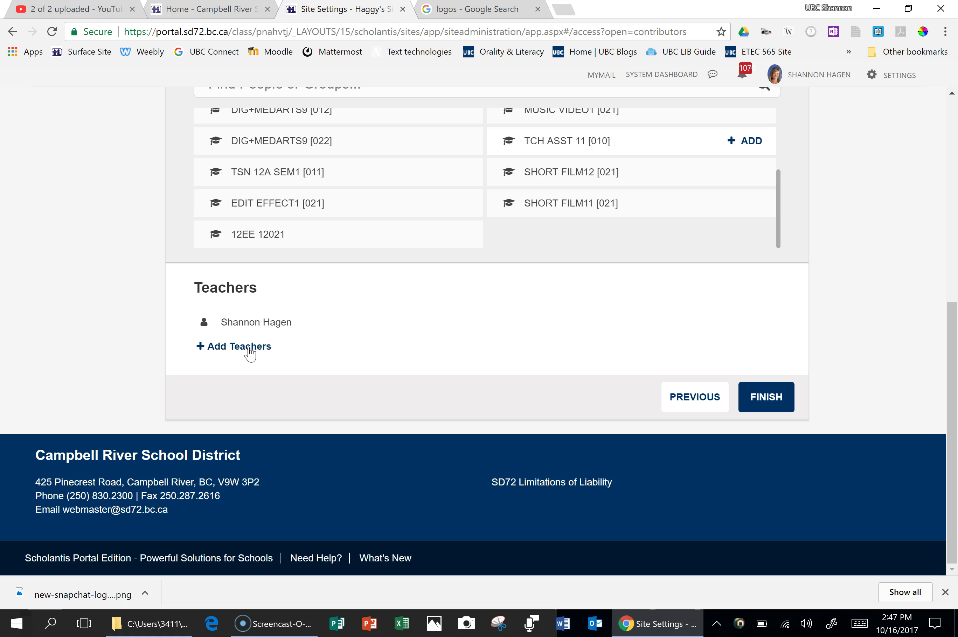
{"action": "scroll", "coordinate": [250, 354], "scroll_direction": "up", "scroll_amount": 10}
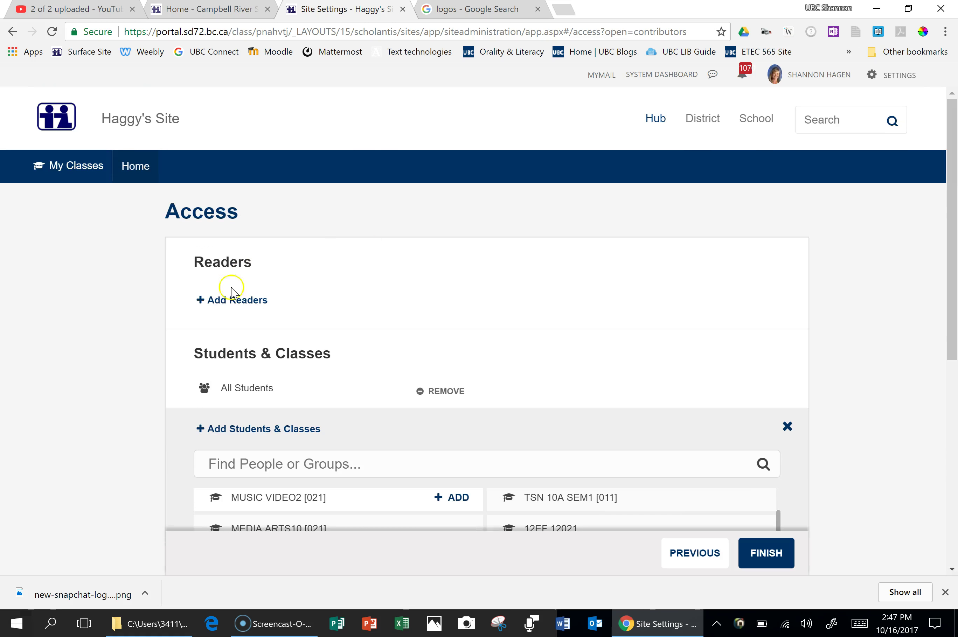
Add Public Access as a reader so anyone online can view the site.
{"action": "left_click", "coordinate": [234, 300]}
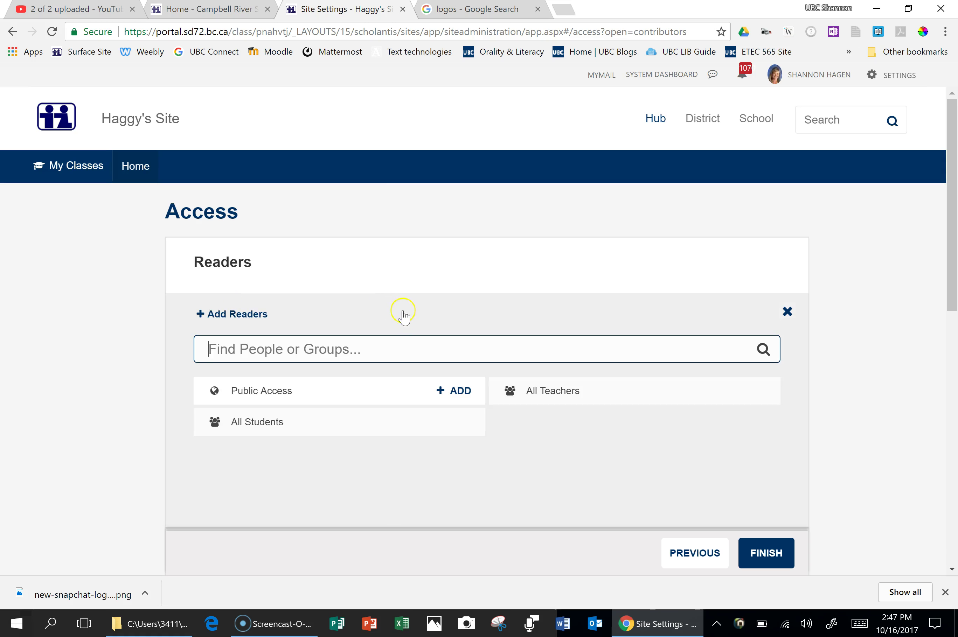
{"action": "scroll", "coordinate": [402, 301], "scroll_direction": "down", "scroll_amount": 2}
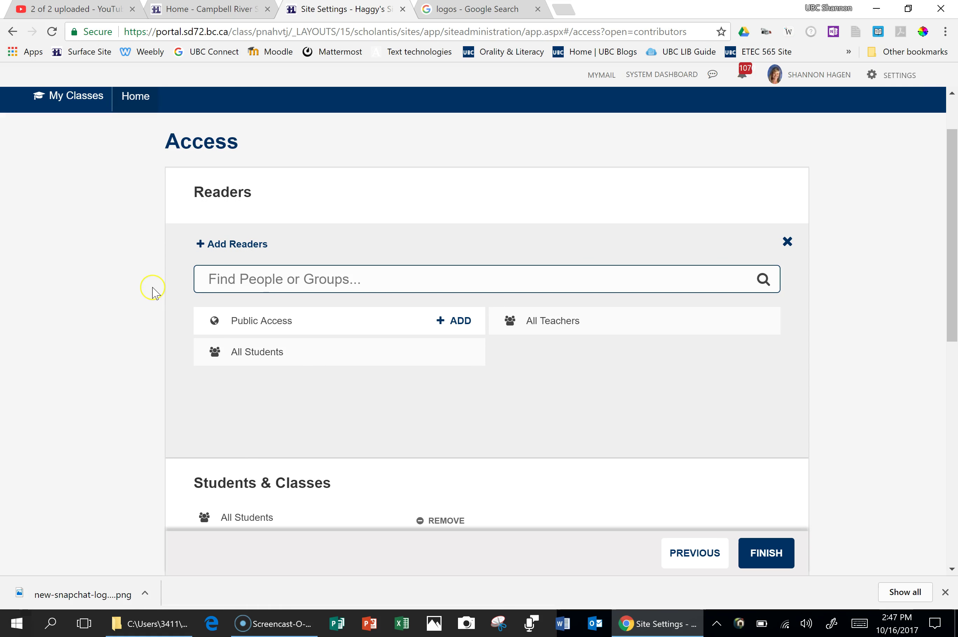
{"action": "scroll", "coordinate": [152, 292], "scroll_direction": "down", "scroll_amount": 5}
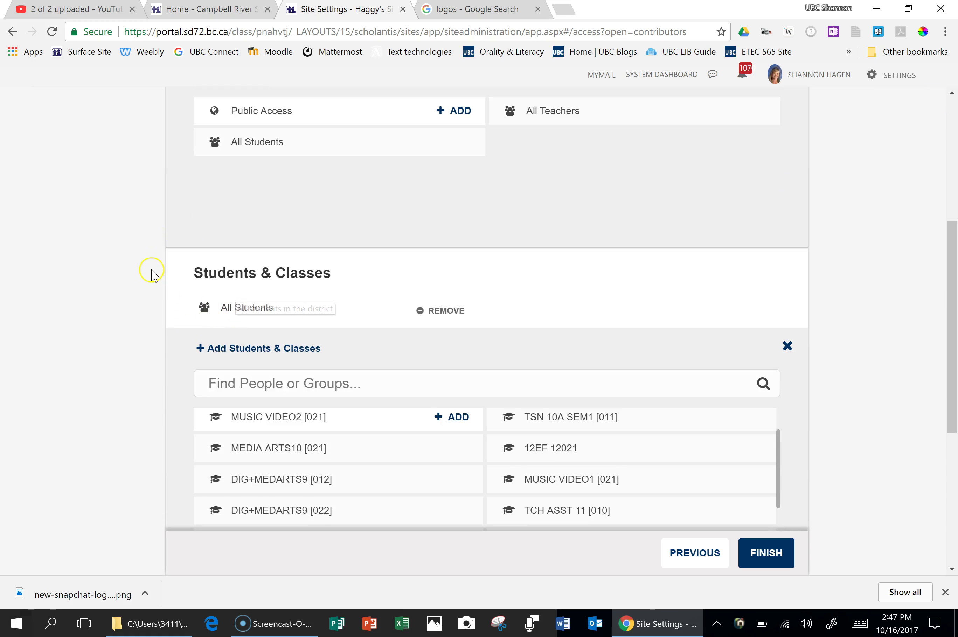
{"action": "scroll", "coordinate": [152, 272], "scroll_direction": "up", "scroll_amount": 5}
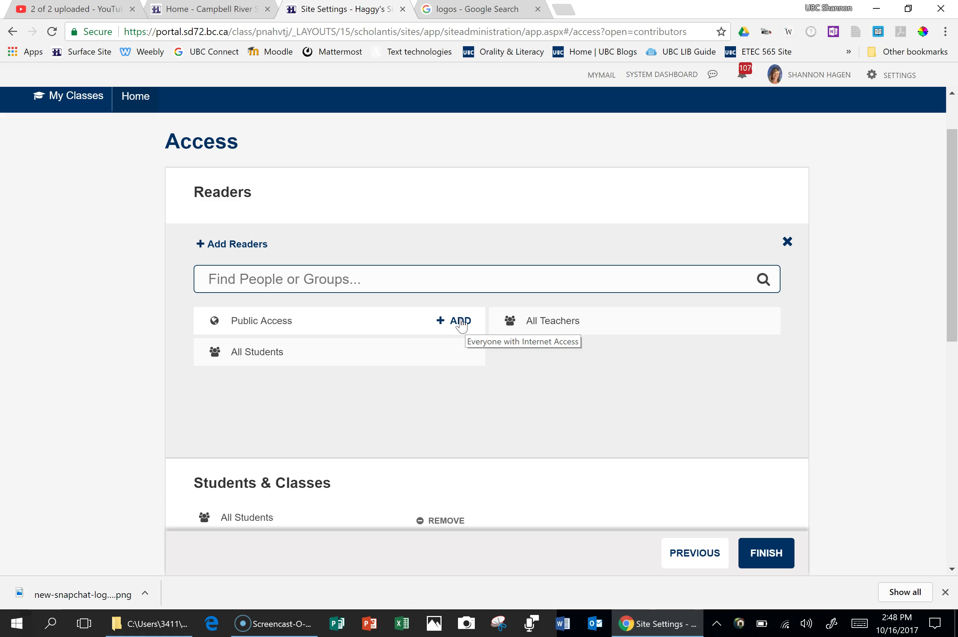
{"action": "left_click", "coordinate": [461, 323]}
{"action": "scroll", "coordinate": [532, 325], "scroll_direction": "down", "scroll_amount": 5}
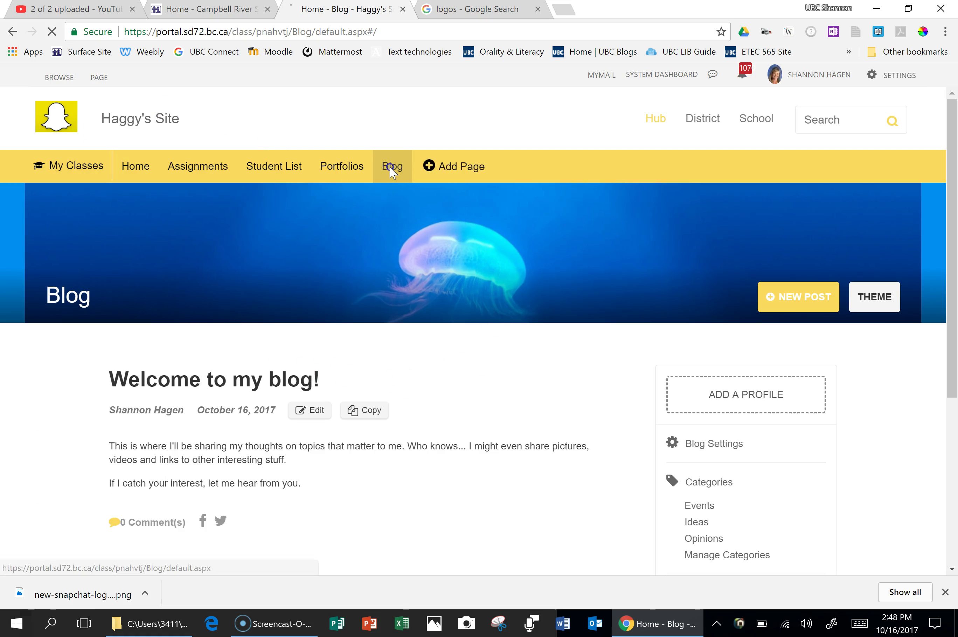
Visit the site's Blog and Assignments pages, ending on the empty Student List page.
{"action": "left_click", "coordinate": [392, 168]}
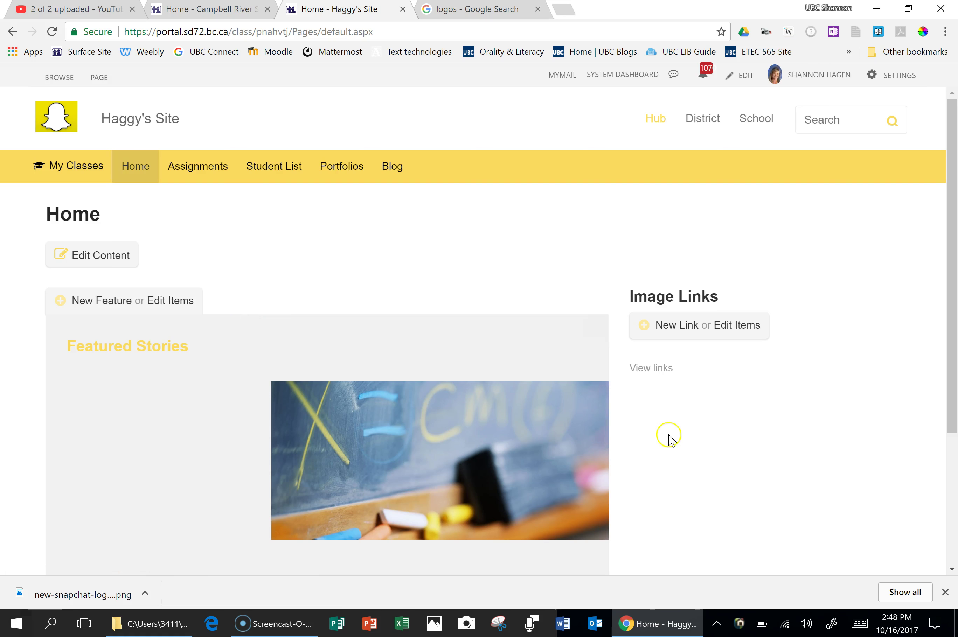
{"action": "scroll", "coordinate": [668, 437], "scroll_direction": "down", "scroll_amount": 3}
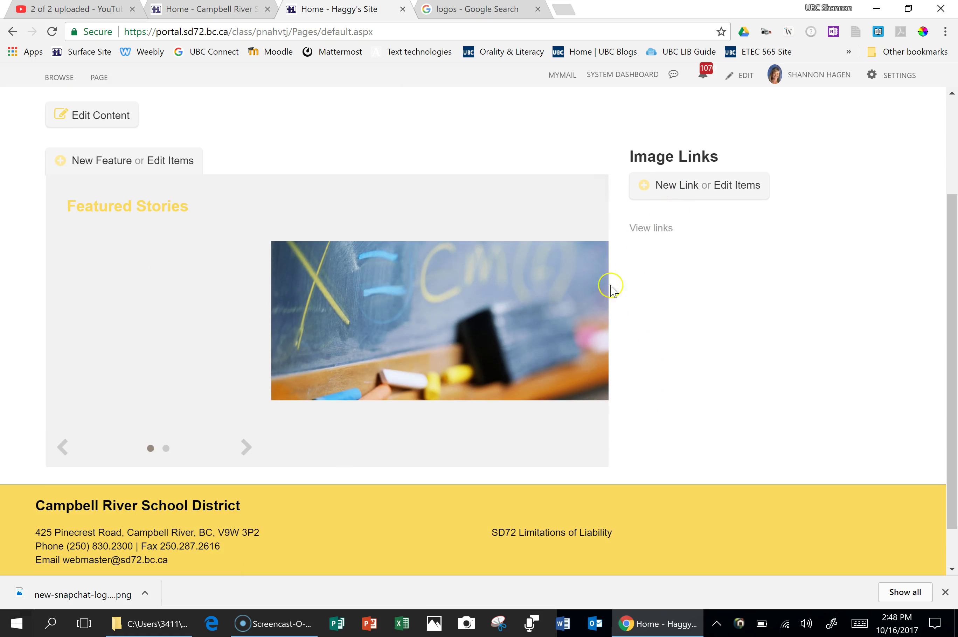
{"action": "scroll", "coordinate": [345, 309], "scroll_direction": "up", "scroll_amount": 3}
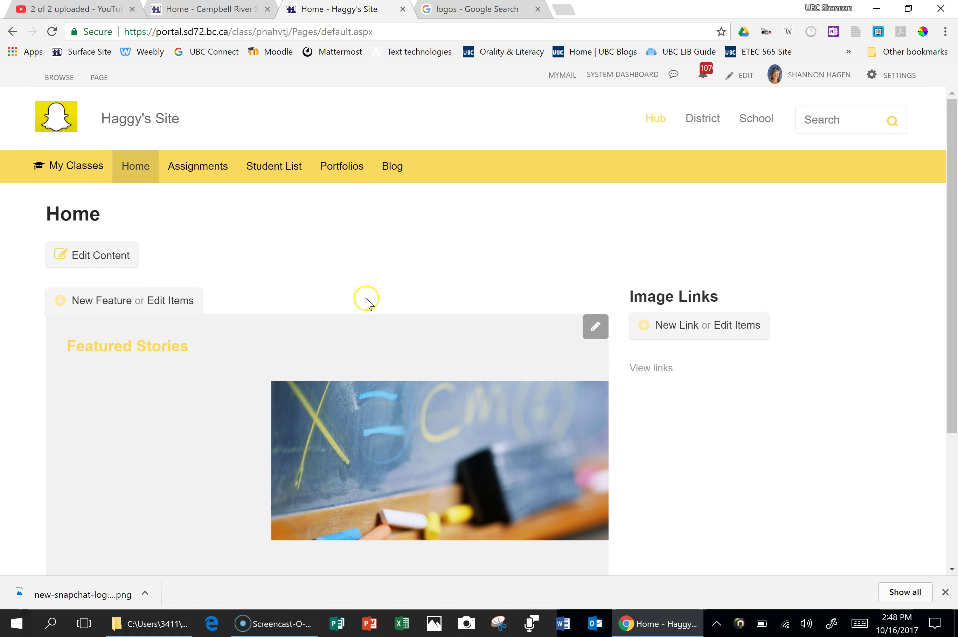
{"action": "left_click", "coordinate": [204, 165]}
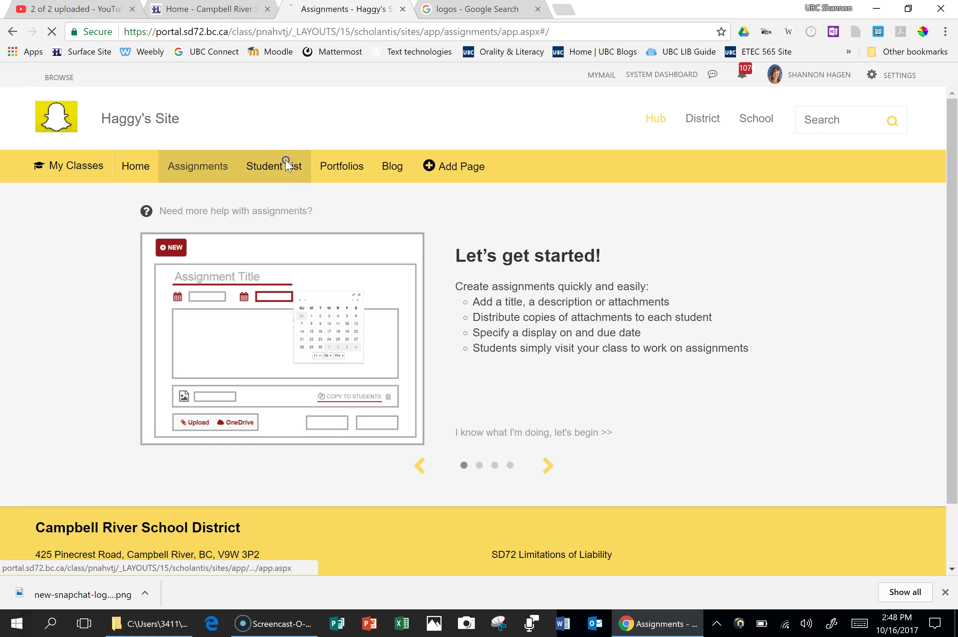
{"action": "left_click", "coordinate": [289, 166]}
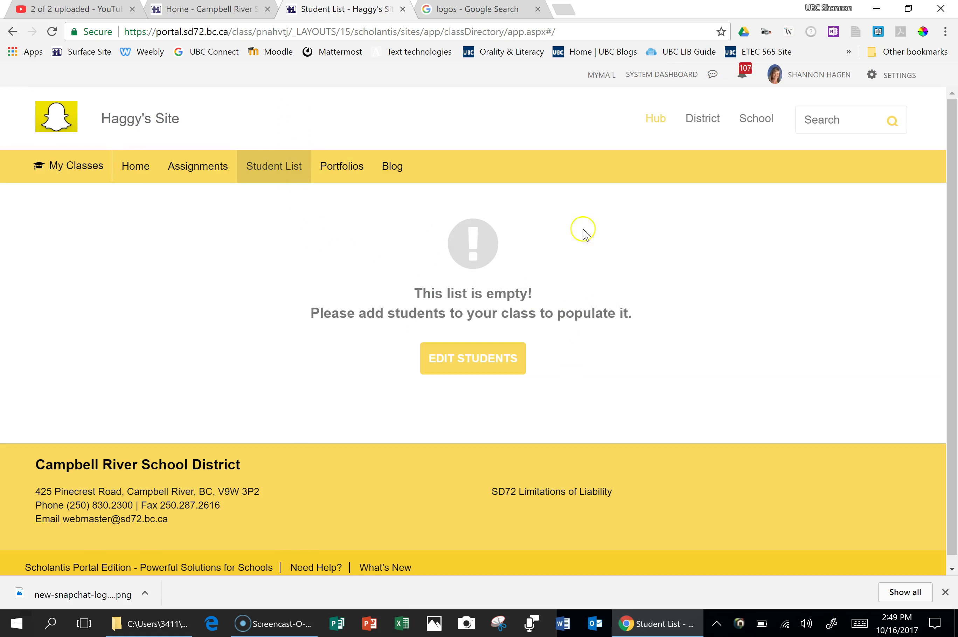